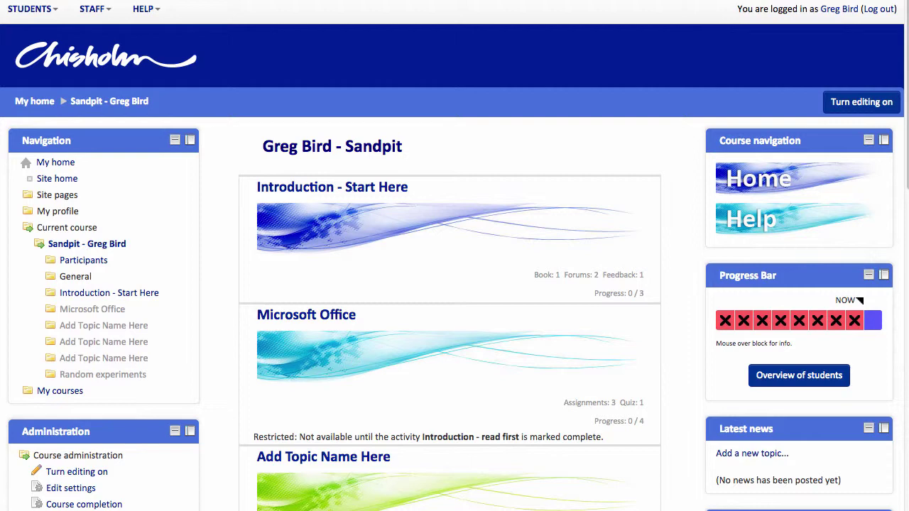
# Turn editing on and pick Forum as the new activity for the Microsoft Office section.
pyautogui.click(837, 110)
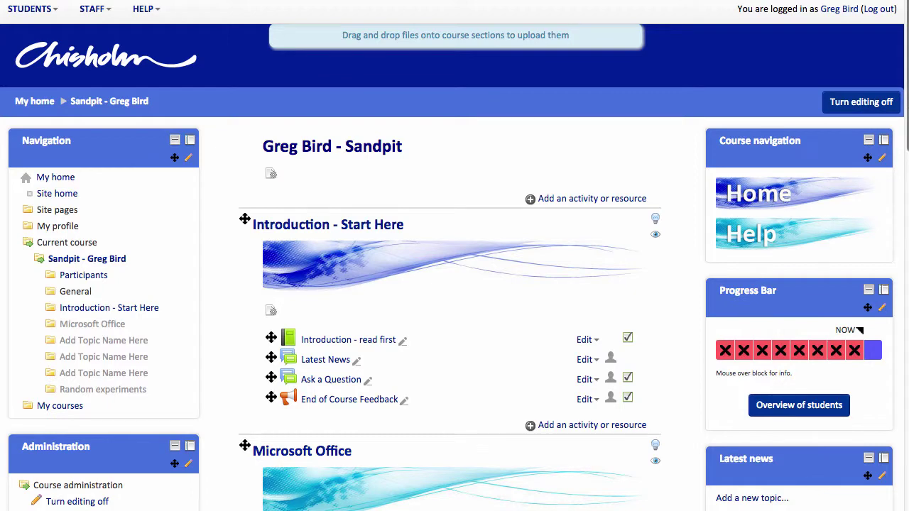
pyautogui.scroll(-4, 896, 197)
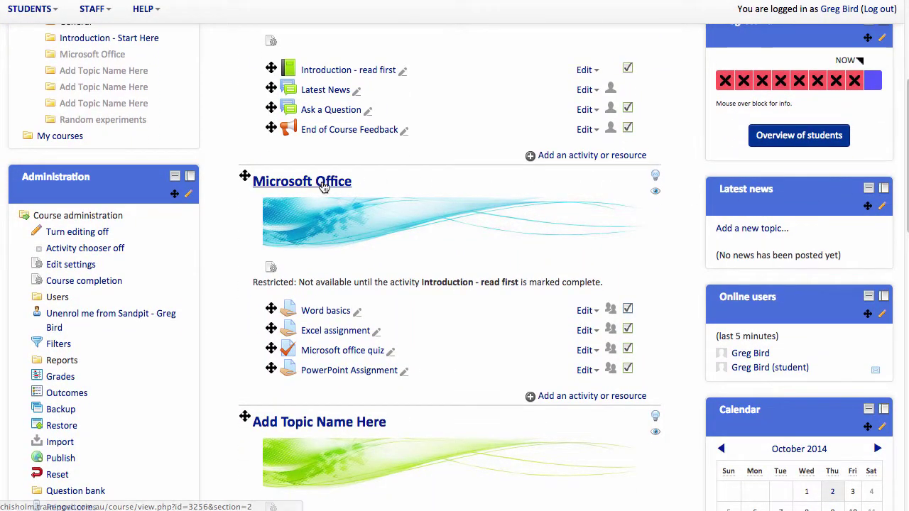
pyautogui.click(562, 398)
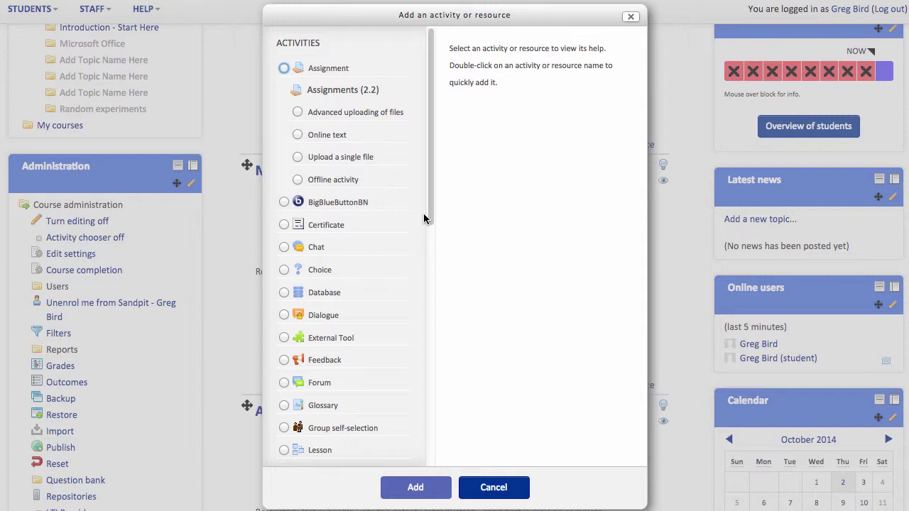
pyautogui.click(284, 383)
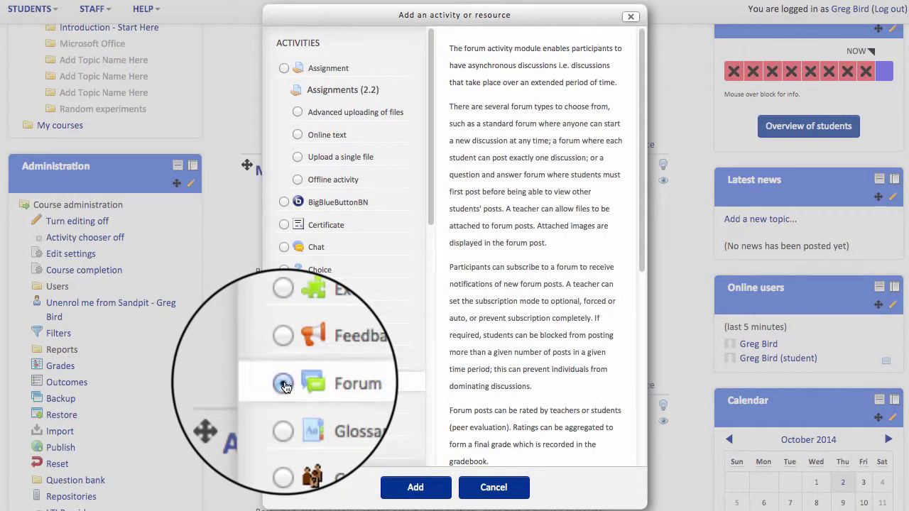
# Name the new forum 'Your experiences with MS Office?' and begin its description.
pyautogui.click(416, 488)
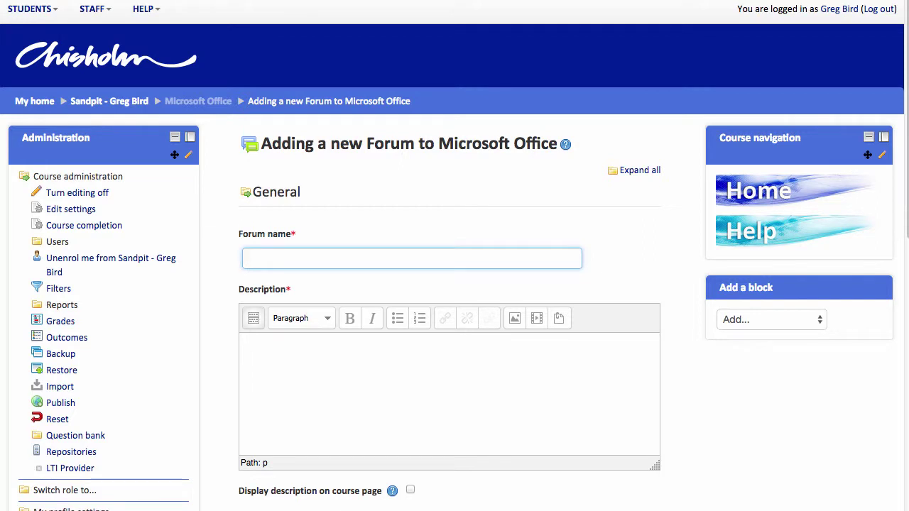
pyautogui.write('Your experiences with M')
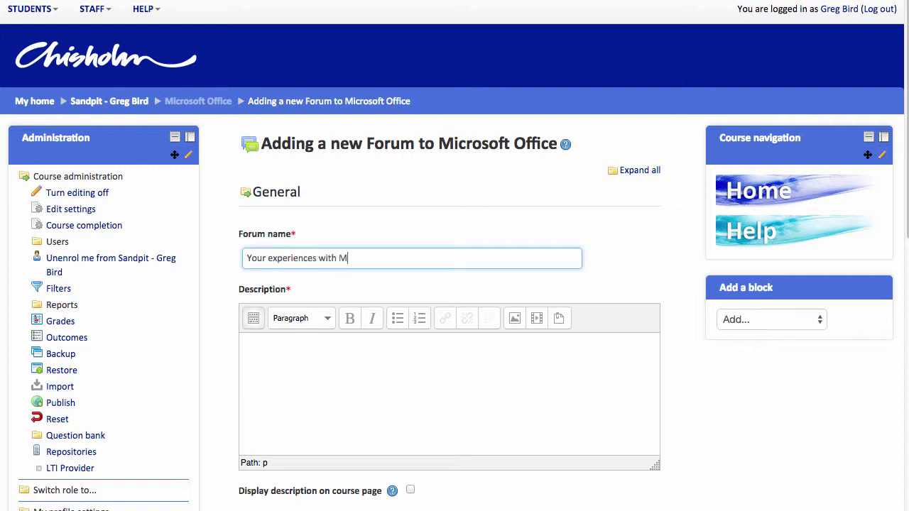
pyautogui.write('S Office?')
pyautogui.click(304, 384)
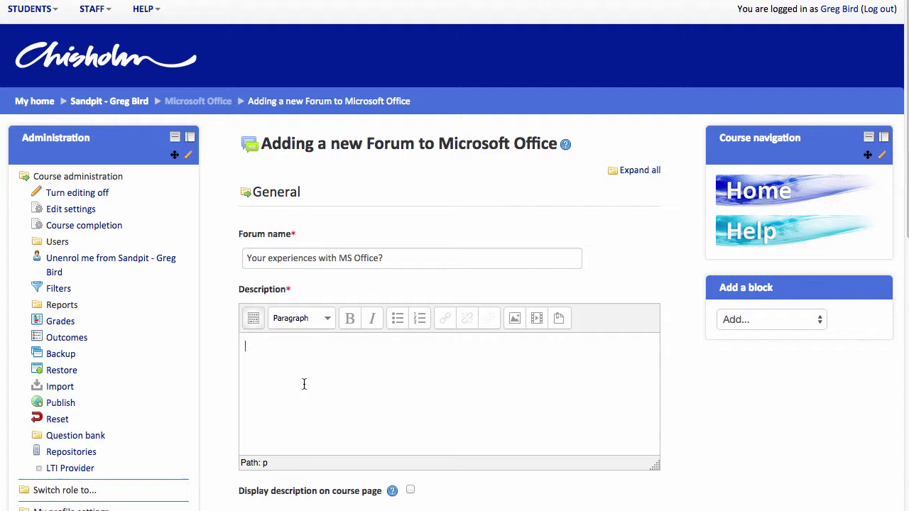
pyautogui.write('Share your experiences with Microsoft applications: 1. How have you used Office products in your personal and/or professional life? 2. How much of your study requires good Office skills? 3. What skills would you like to get out of this unit? INSTRUCTIONS * Reply to each of the questions above * Read and reply to AT LEAST 2 of your fellow students')
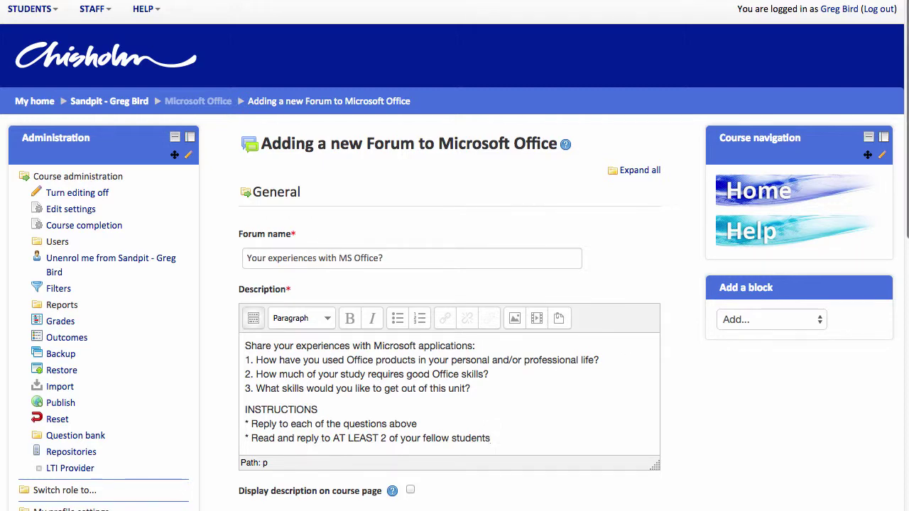
pyautogui.scroll(-5, 453, 242)
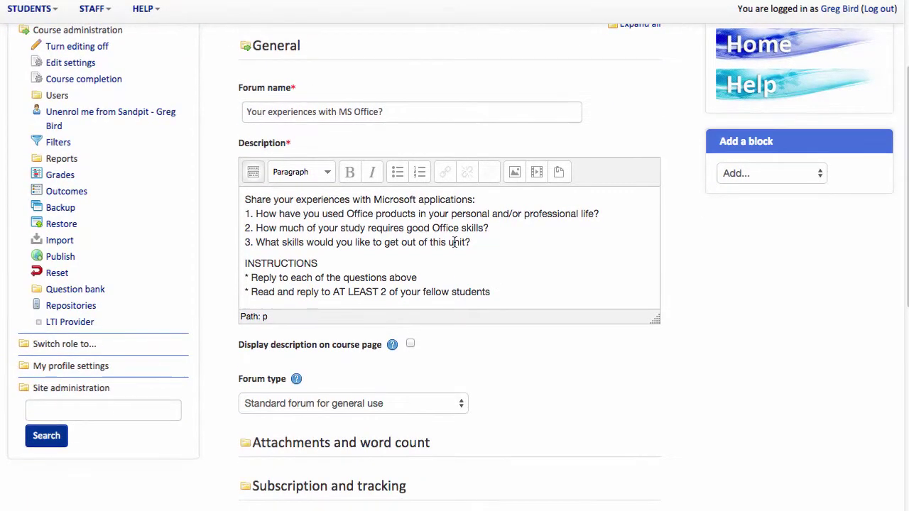
pyautogui.click(504, 236)
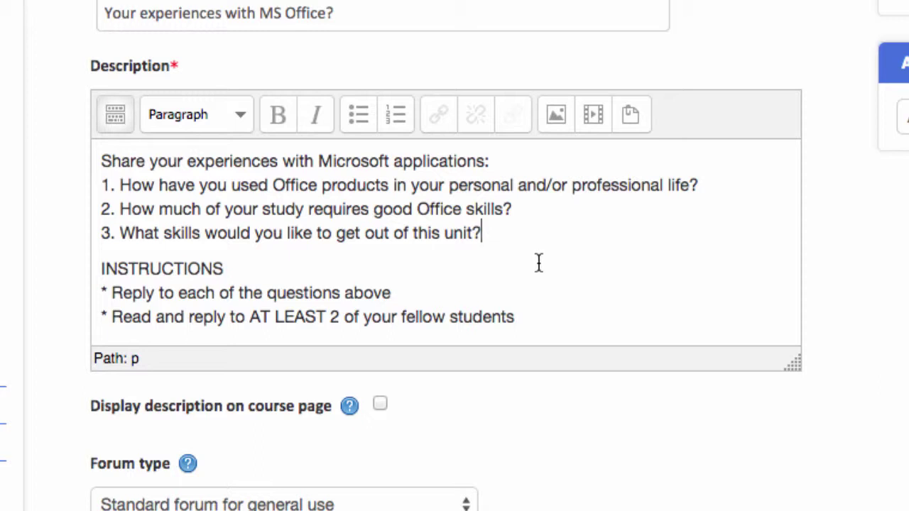
# Set the forum type to 'A single simple discussion'.
pyautogui.scroll(-3, 902, 241)
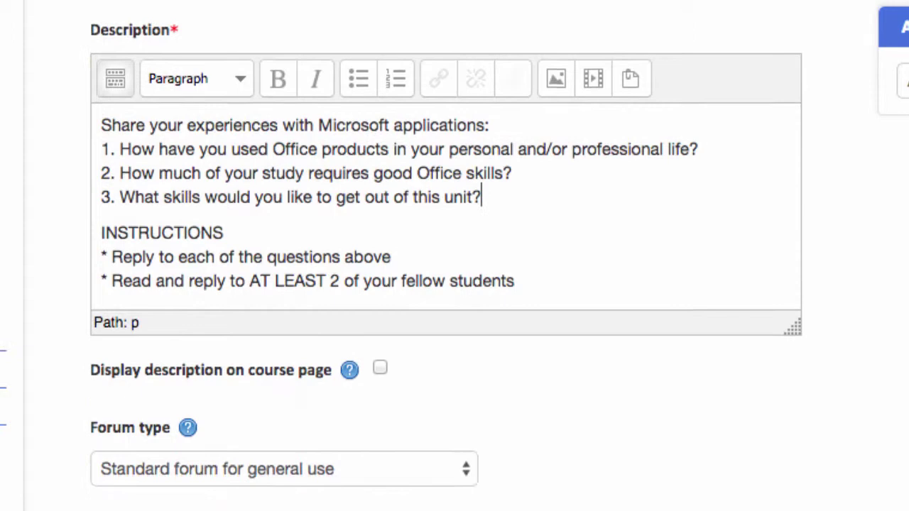
pyautogui.scroll(-3, 755, 19)
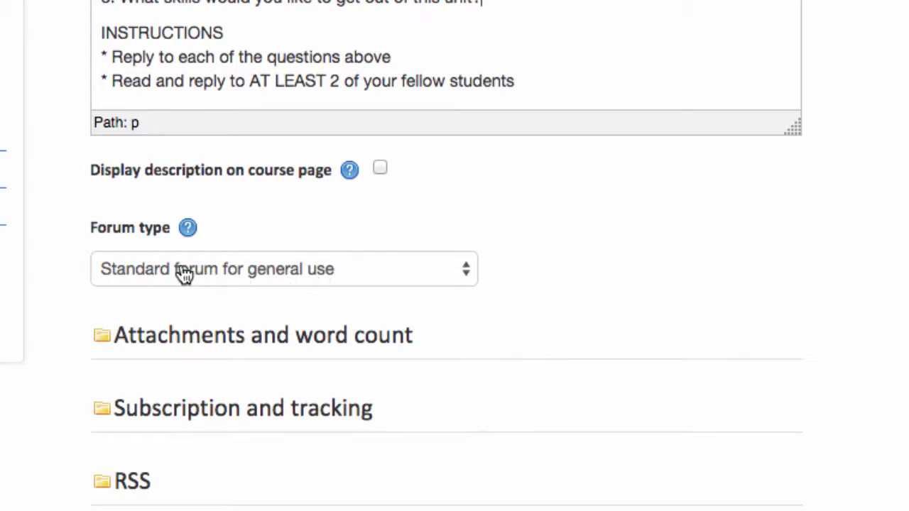
pyautogui.click(241, 274)
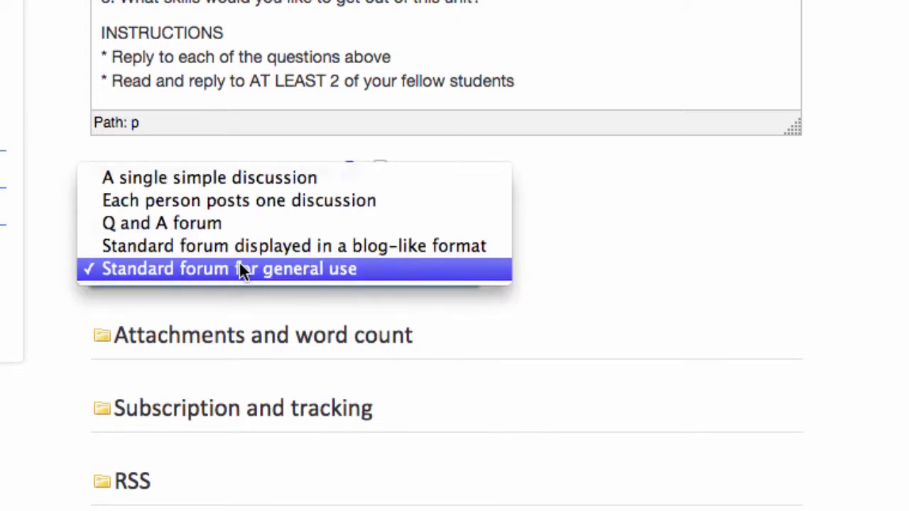
pyautogui.click(220, 178)
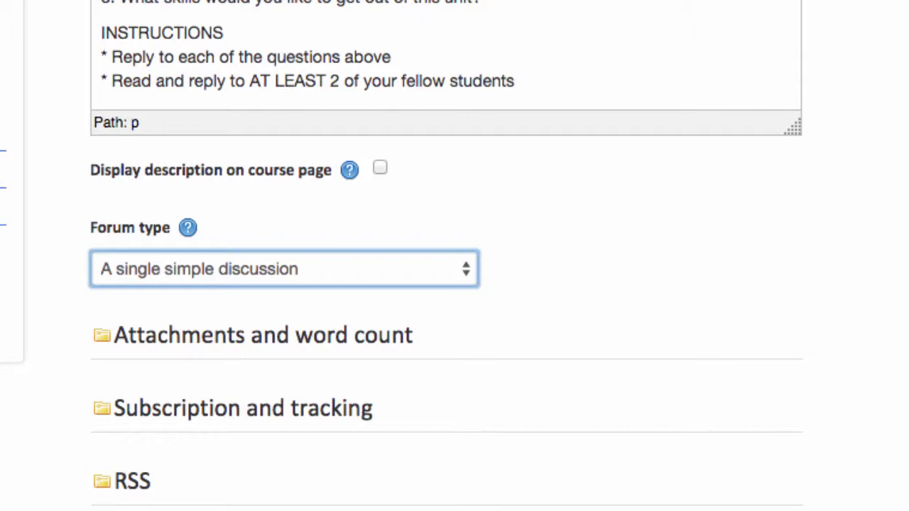
# Change Group mode from Separate groups to 'No groups' under Common module settings.
pyautogui.scroll(-9, 455, 255)
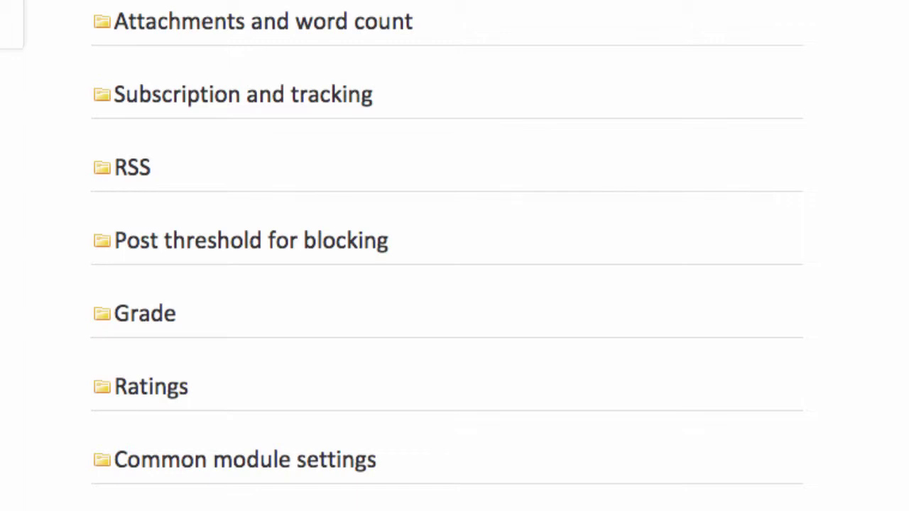
pyautogui.click(239, 474)
pyautogui.scroll(-9, 402, 256)
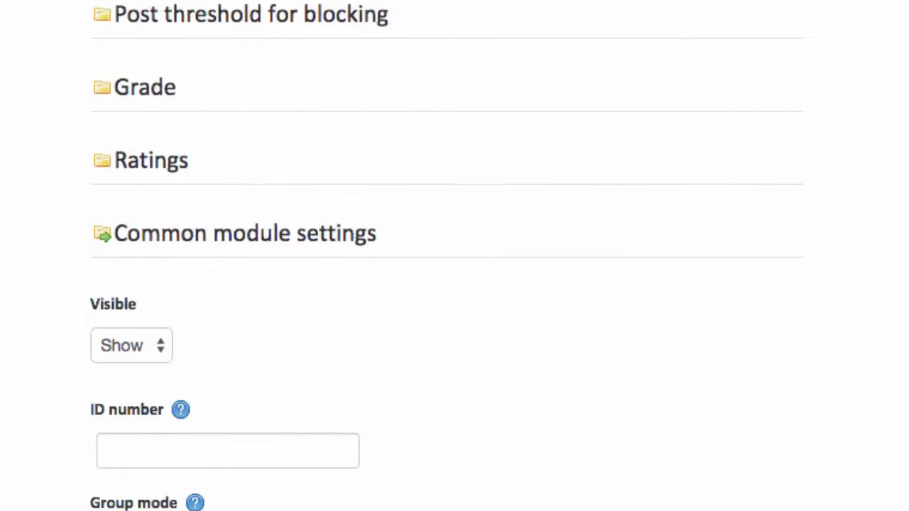
pyautogui.scroll(1, 446, 256)
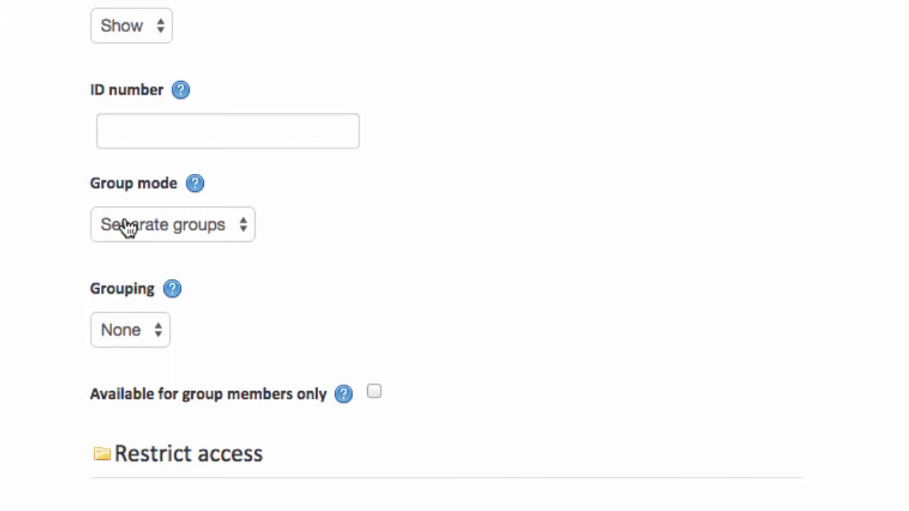
pyautogui.click(176, 222)
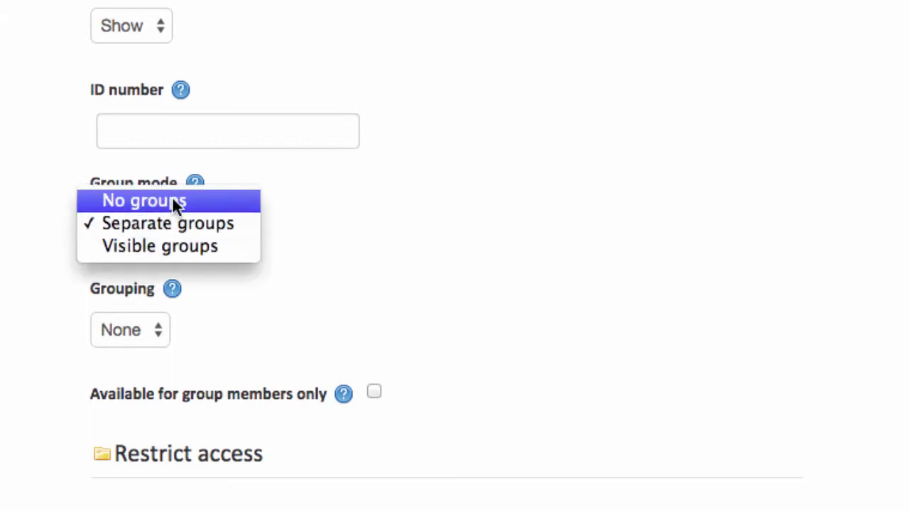
pyautogui.click(174, 202)
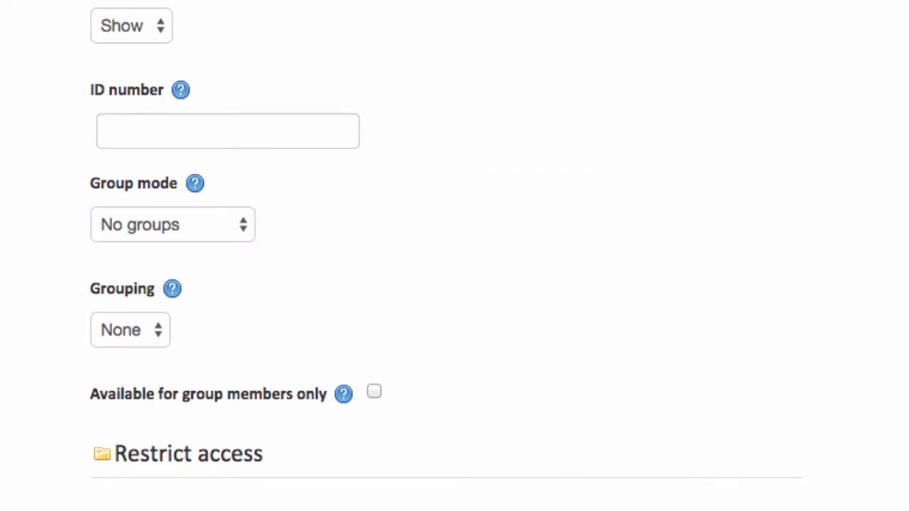
# Mark completion when conditions are met, require a student post or reply, then save and display.
pyautogui.scroll(-10, 454, 284)
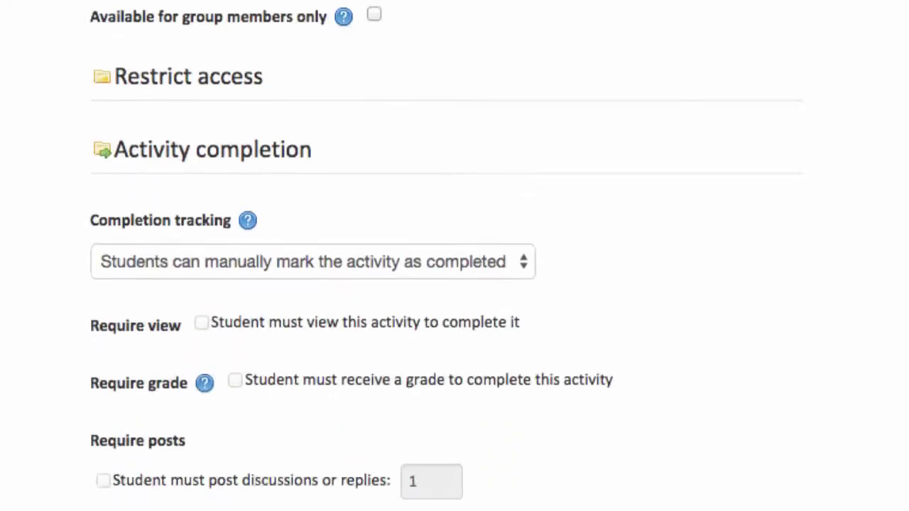
pyautogui.scroll(2, 454, 284)
pyautogui.scroll(-2, 455, 284)
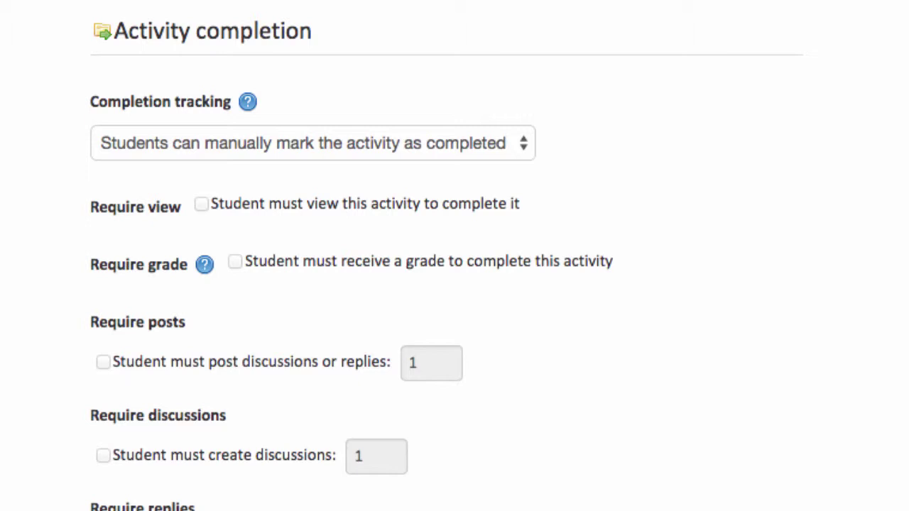
pyautogui.click(407, 151)
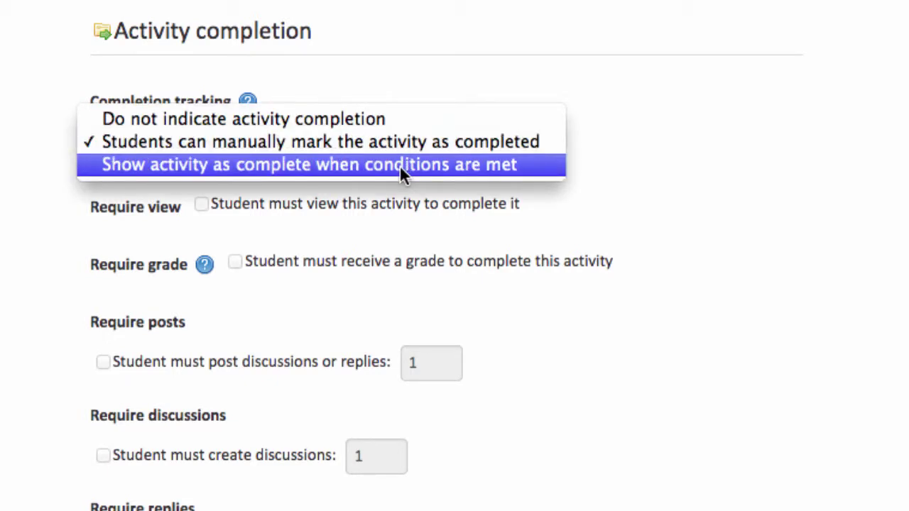
pyautogui.click(400, 169)
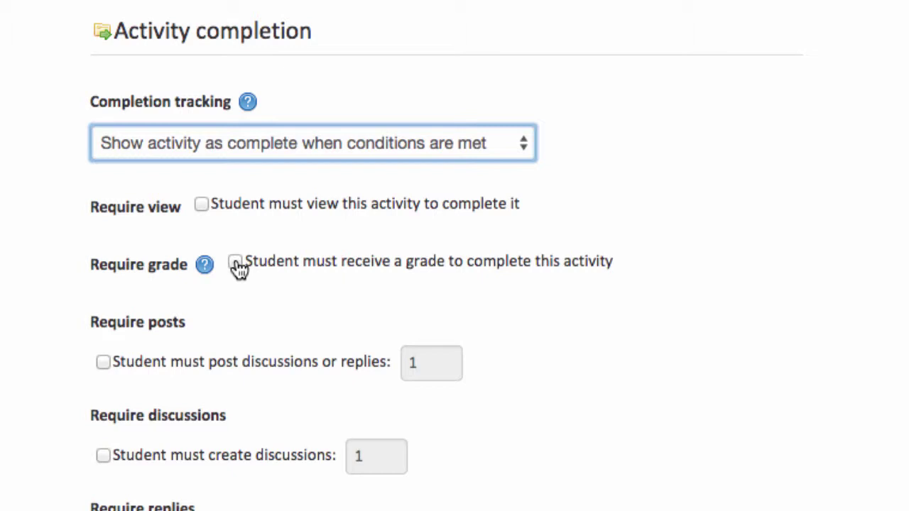
pyautogui.click(104, 362)
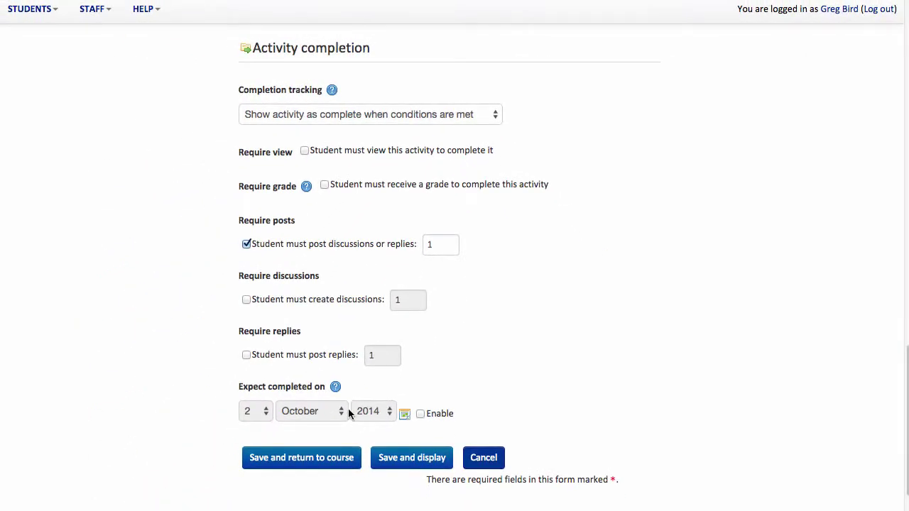
pyautogui.click(411, 458)
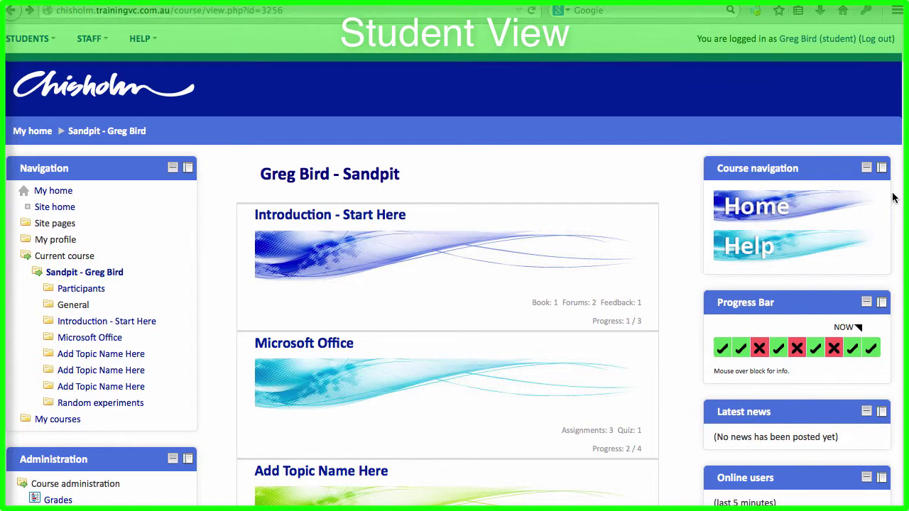
# Open the Microsoft Office section and its 'Your experiences with MS Office?' forum as the student.
pyautogui.scroll(-3, 680, 274)
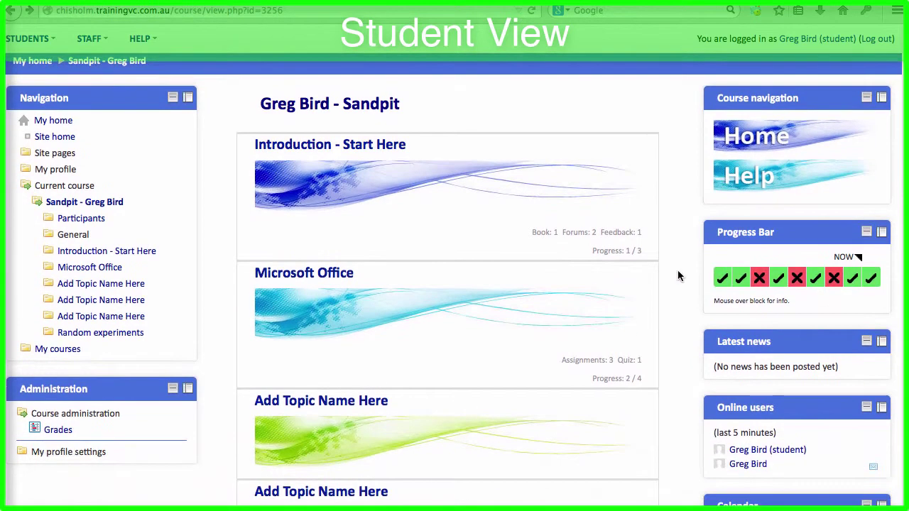
pyautogui.click(335, 281)
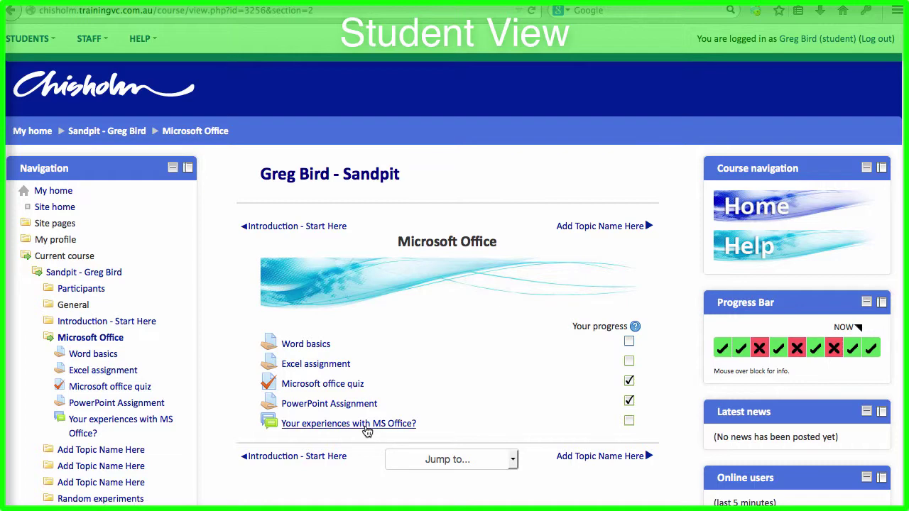
pyautogui.click(365, 426)
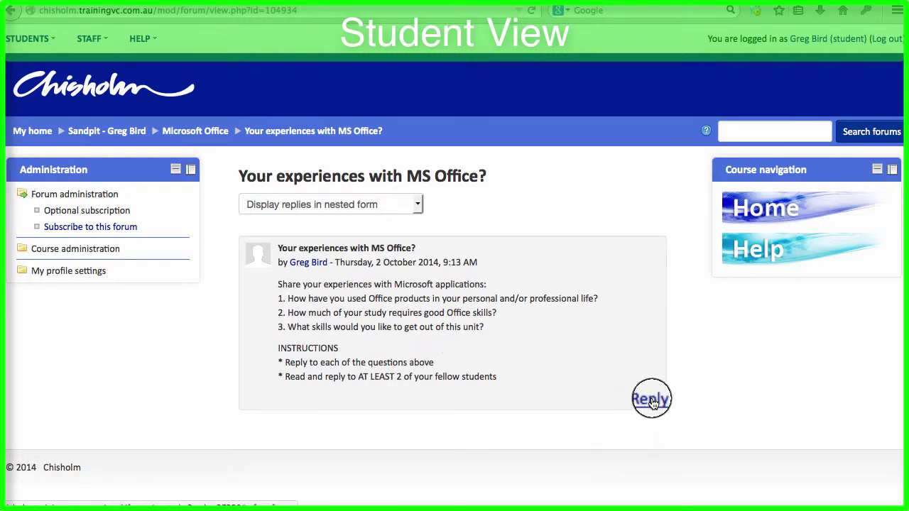
# Write a reply about using Word almost daily and wanting Excel formula skills.
pyautogui.click(650, 401)
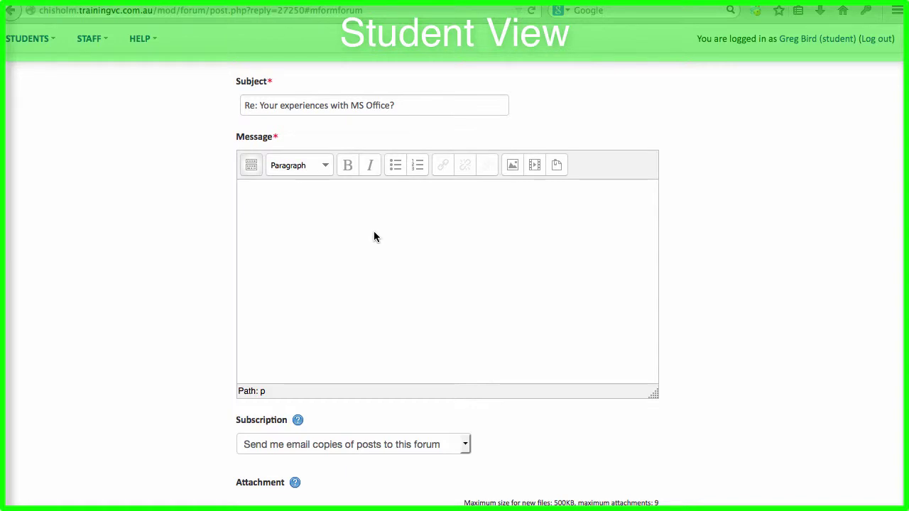
pyautogui.click(374, 232)
pyautogui.write('I use Word almost daily.  Many of my subjects')
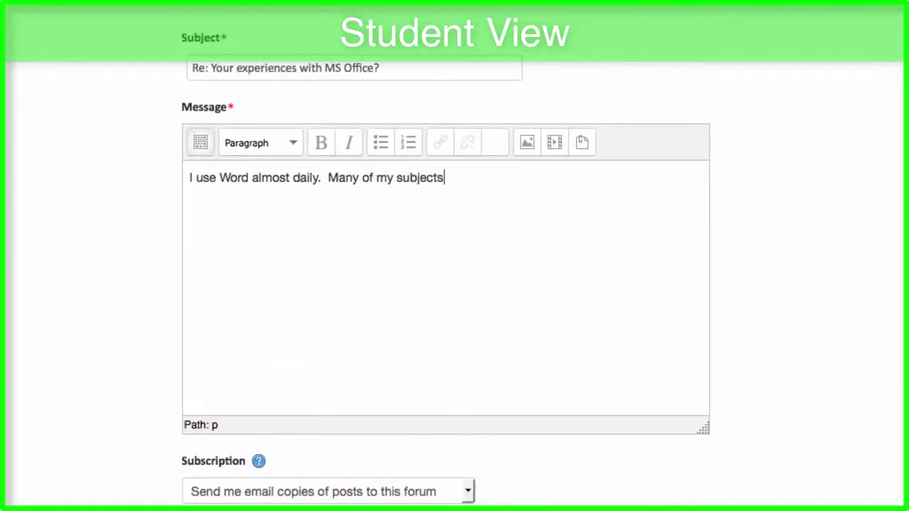
pyautogui.write(' require Word, and most assignmnets I submit are Word')
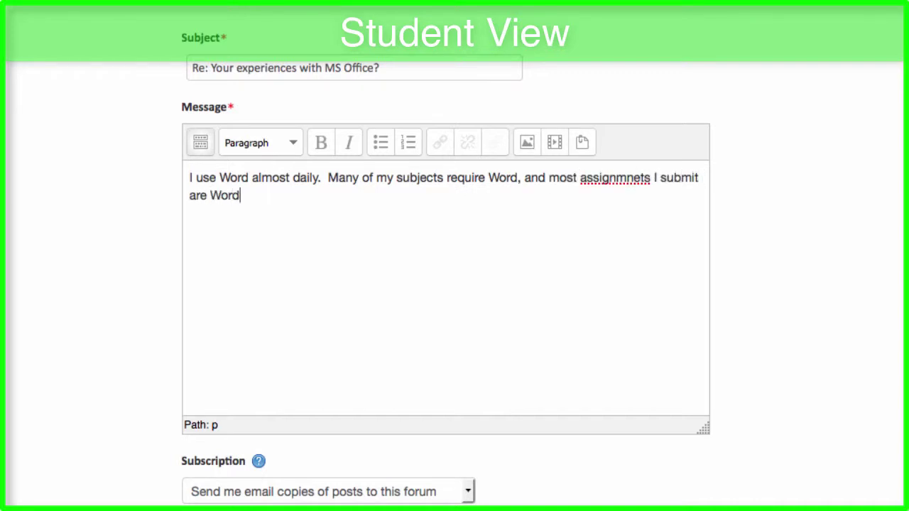
pyautogui.write(' documents.')
pyautogui.press('Return')
pyautogui.press('Return')
pyautogui.write('I would like to develop skills in Xcel')
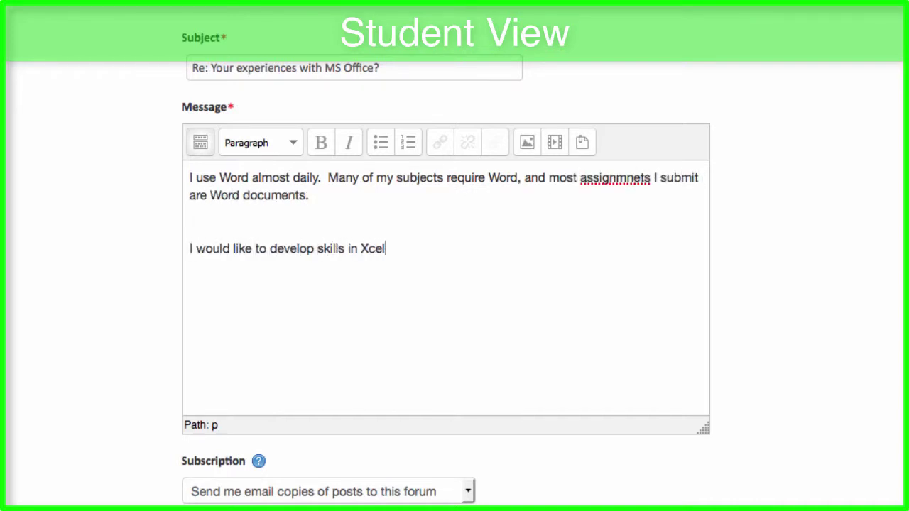
pyautogui.write(', particularly with formulas')
# Correct 'Xcel' to 'Excel' and 'assignmnets' to 'assignments', and end the paragraph with a full stop.
pyautogui.doubleClick(372, 248)
pyautogui.write('Excel')
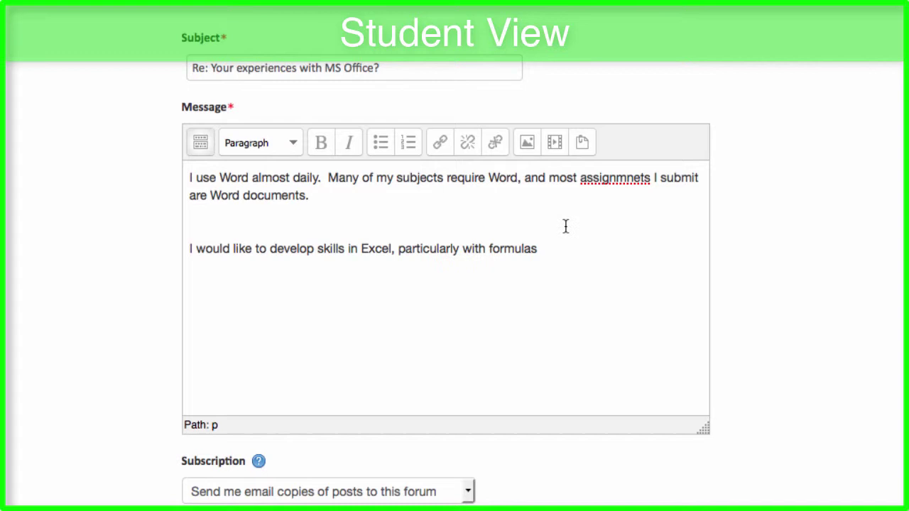
pyautogui.doubleClick(634, 178)
pyautogui.write('assignments')
pyautogui.click(582, 250)
pyautogui.write('.')
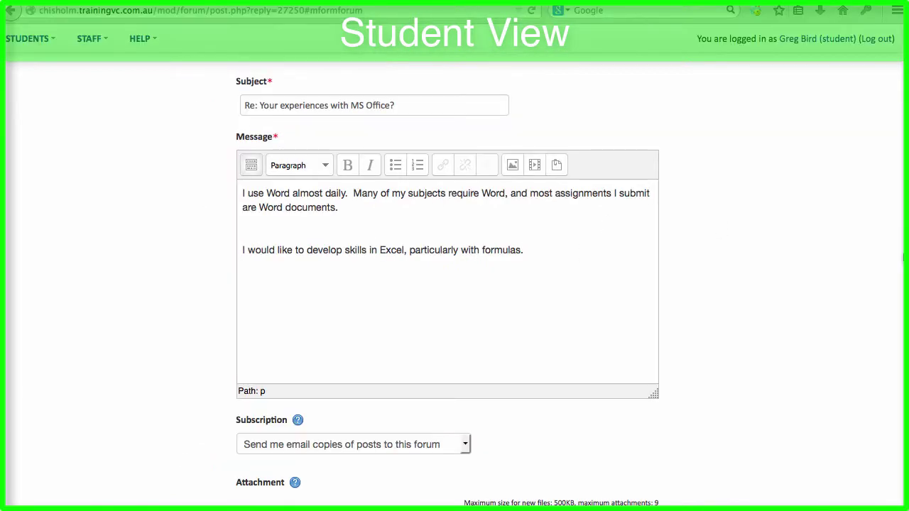
pyautogui.scroll(-2, 903, 257)
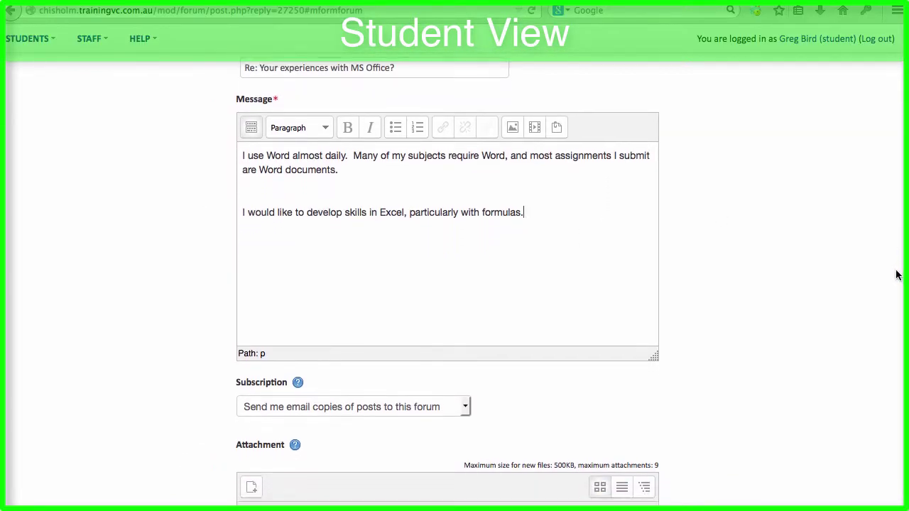
pyautogui.scroll(-5, 896, 276)
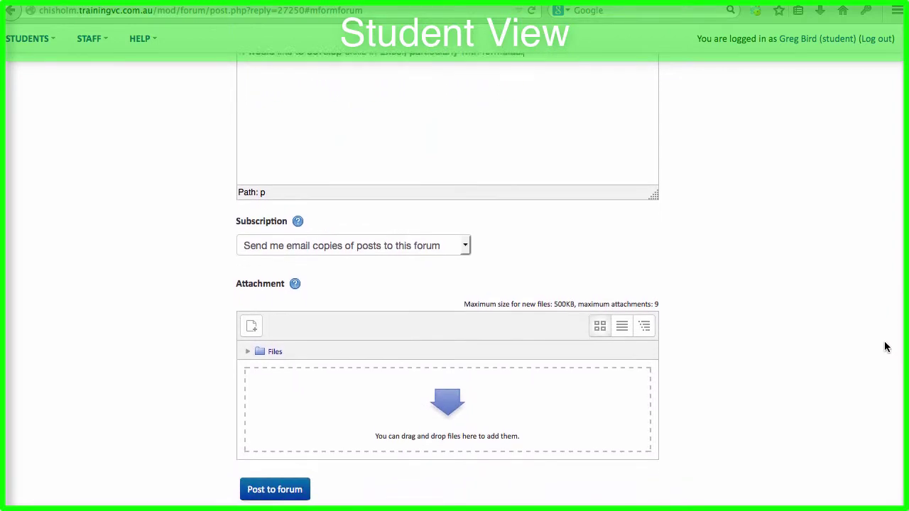
pyautogui.scroll(-1, 885, 347)
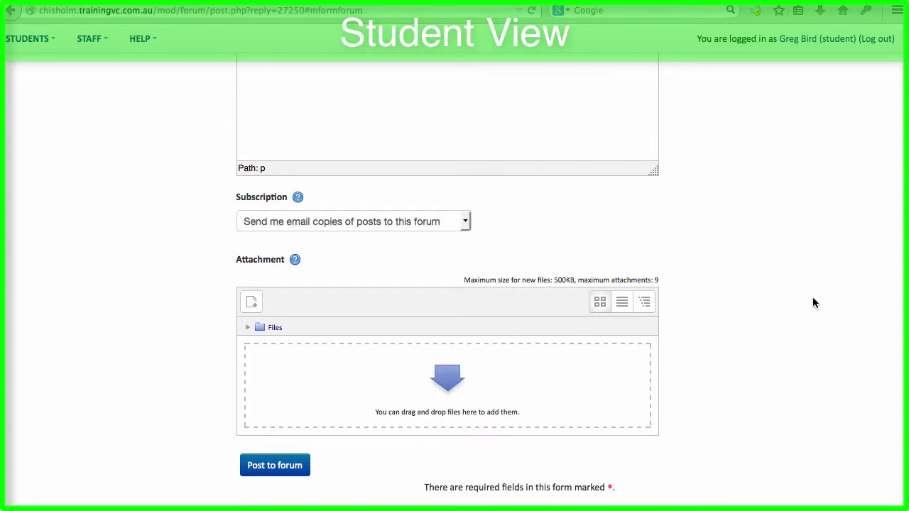
# Post the student's reply to the forum.
pyautogui.click(295, 469)
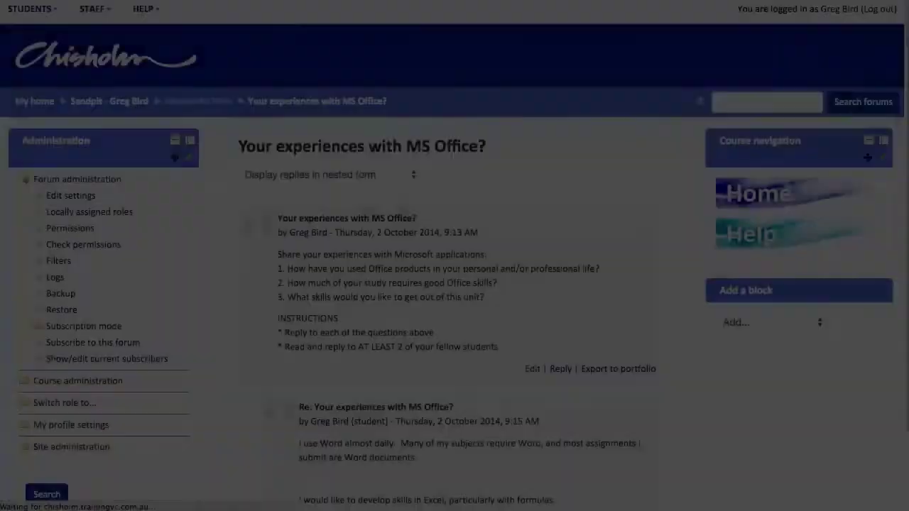
# Scroll down to the student's reply beneath the original discussion post.
pyautogui.scroll(-3, 907, 219)
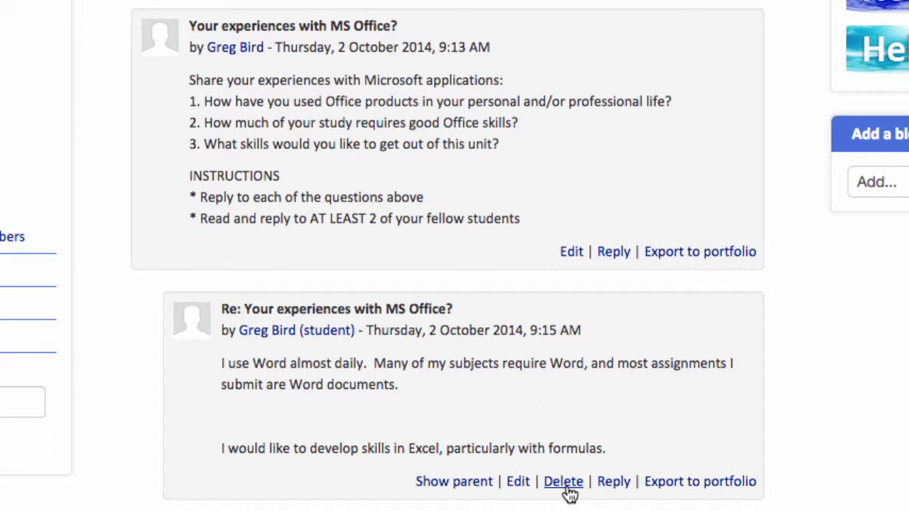
# Post a teacher reply to the student: 'Have you considered enrolling in our Excel shortcourse? It is excellent.'.
pyautogui.click(612, 483)
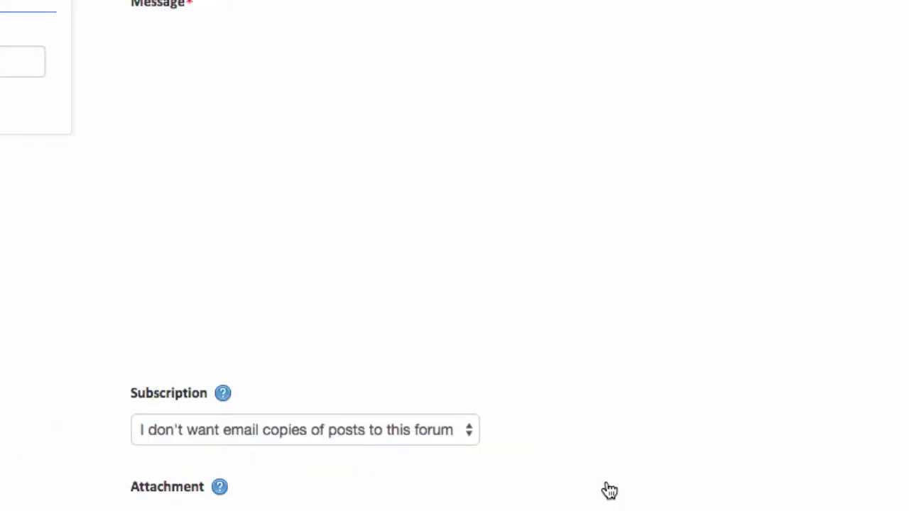
pyautogui.click(341, 250)
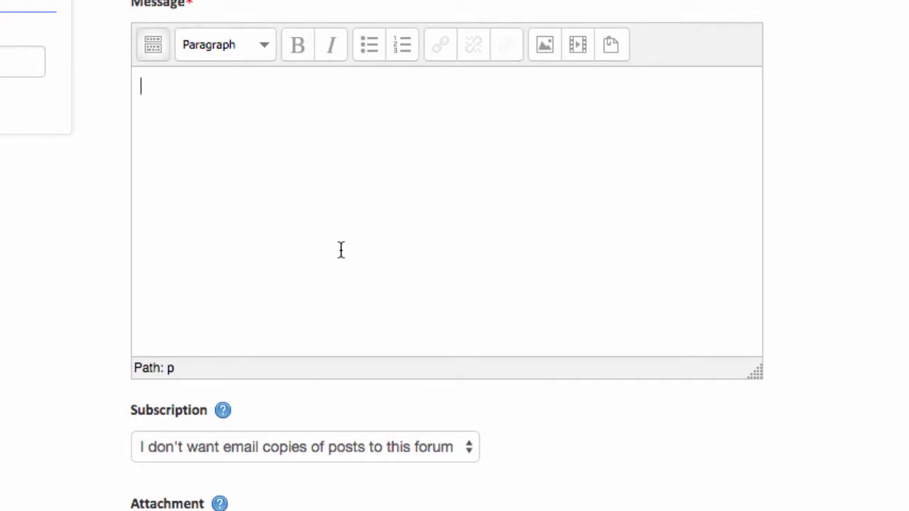
pyautogui.write('Have you conside')
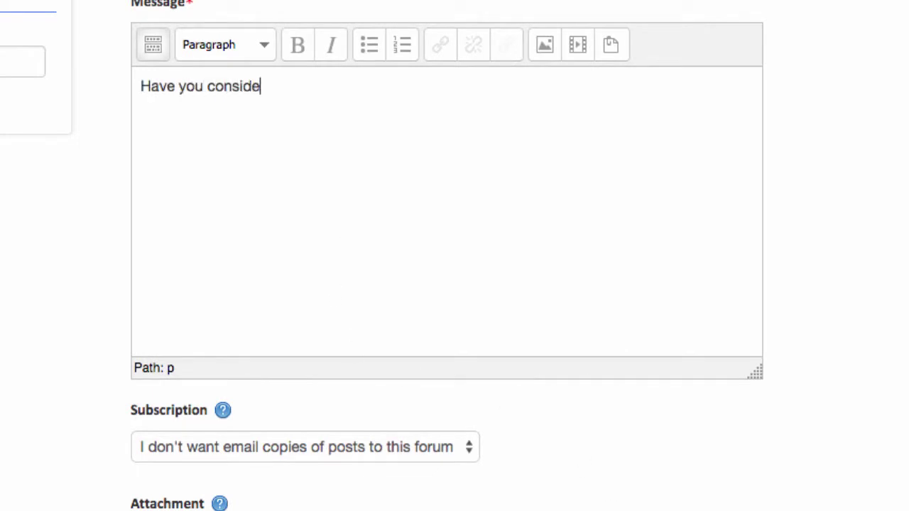
pyautogui.write('red enrolling i')
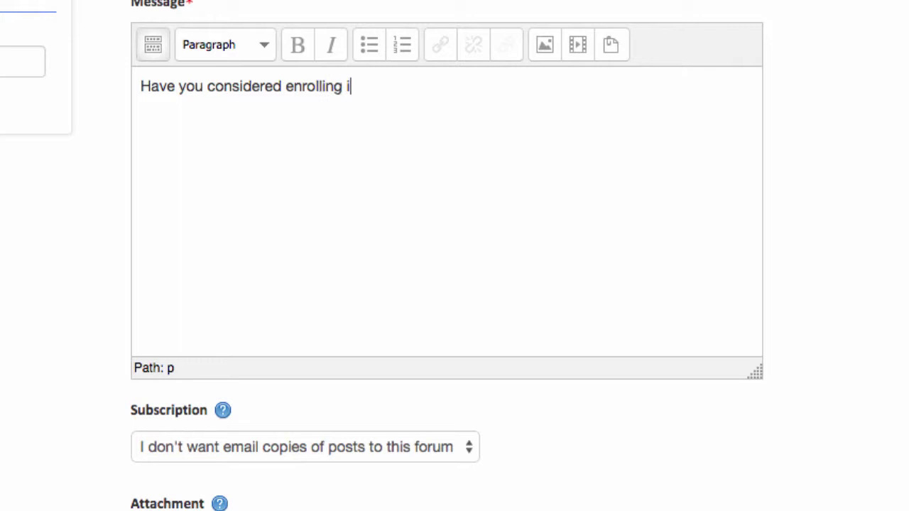
pyautogui.write('n our Excel shortc')
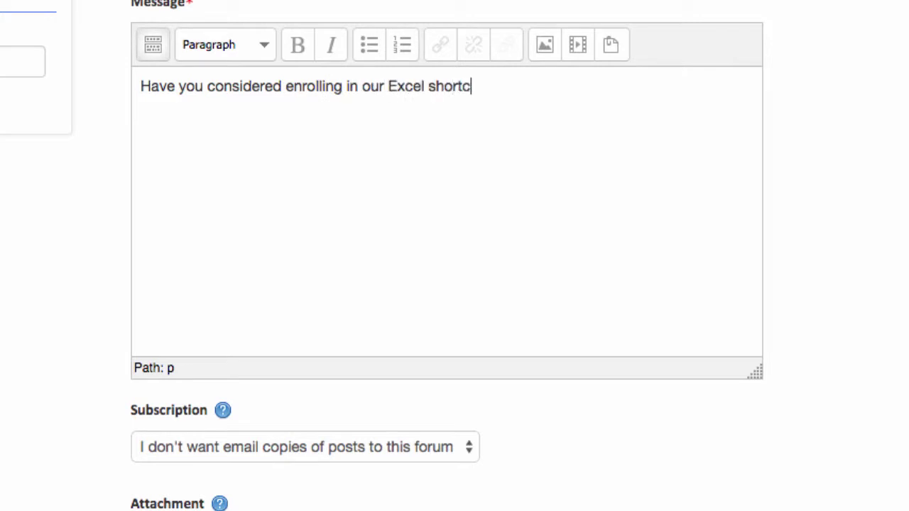
pyautogui.write('ourse?  It is excellent')
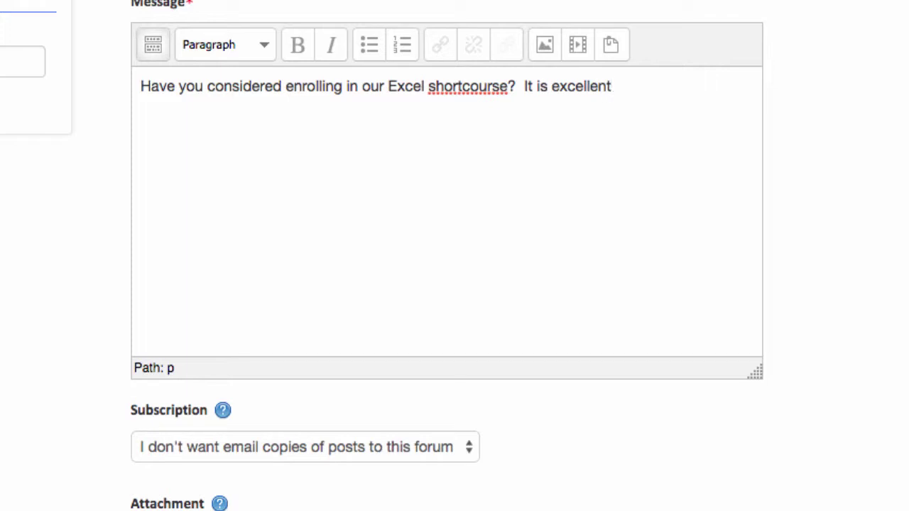
pyautogui.write('.')
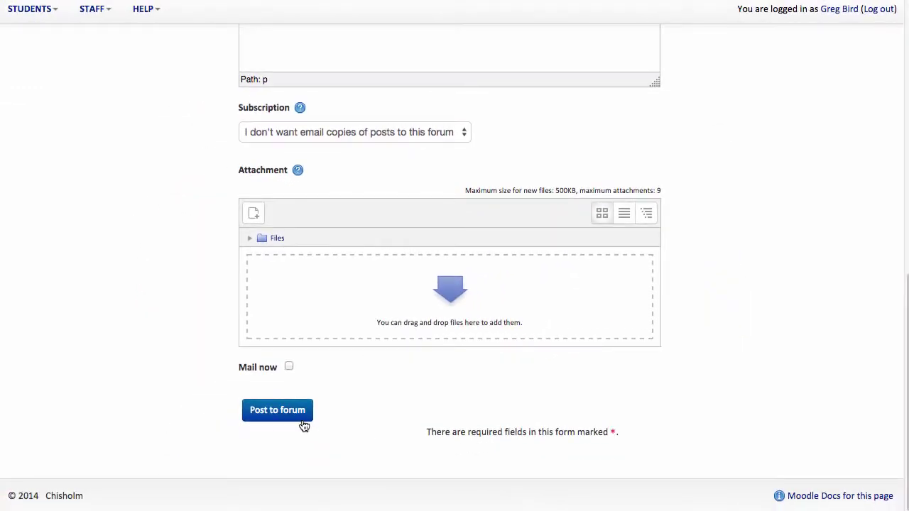
pyautogui.click(300, 418)
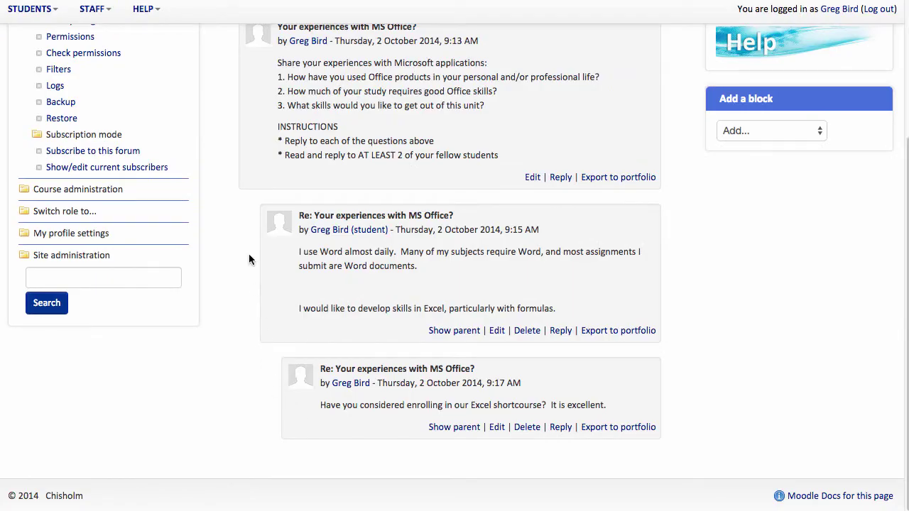
pyautogui.scroll(1, 238, 272)
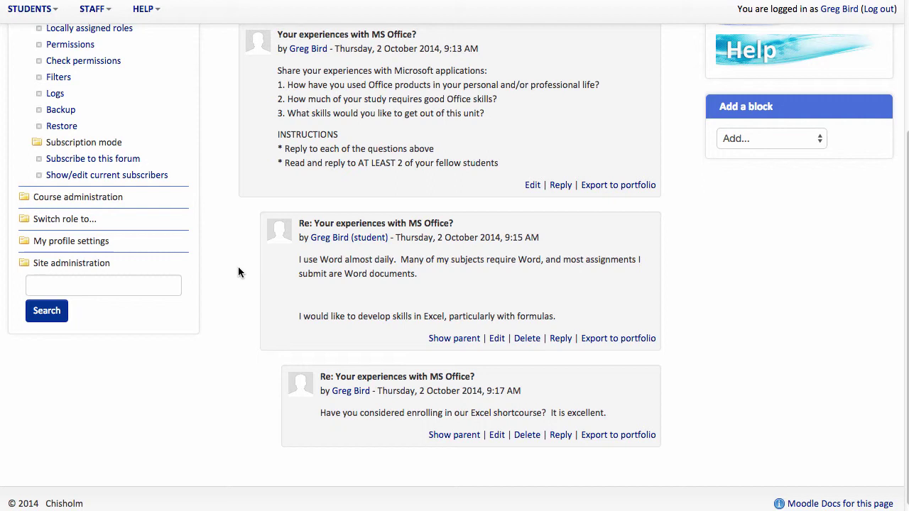